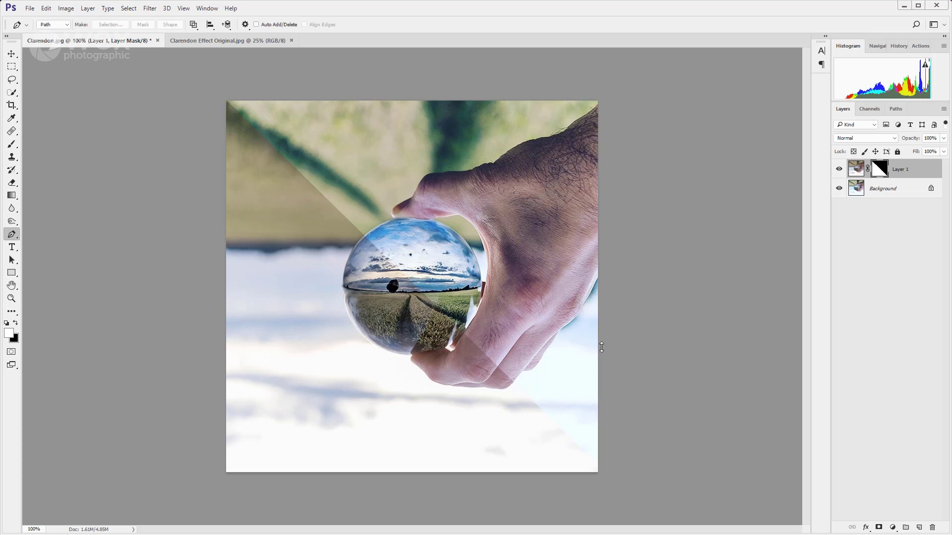
- Crop Clarendon Effect Original.jpg to a 1:1 square of about 23 cm, framed around the hand and glass ball
left_click(248, 43)
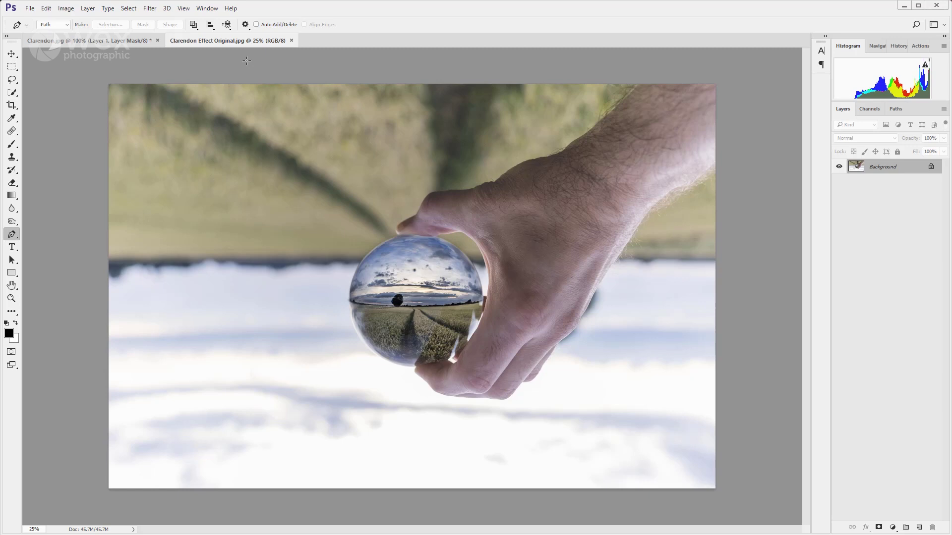
key("c")
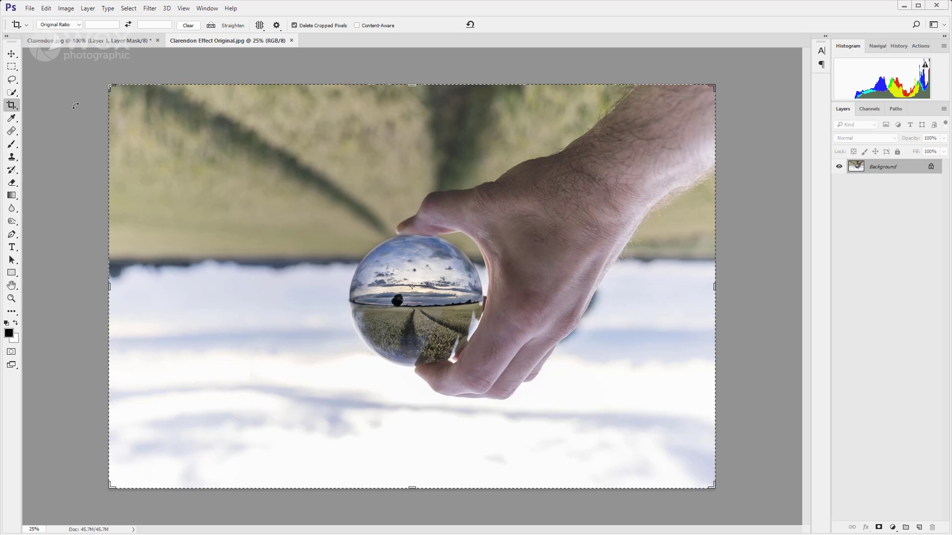
left_click(79, 26)
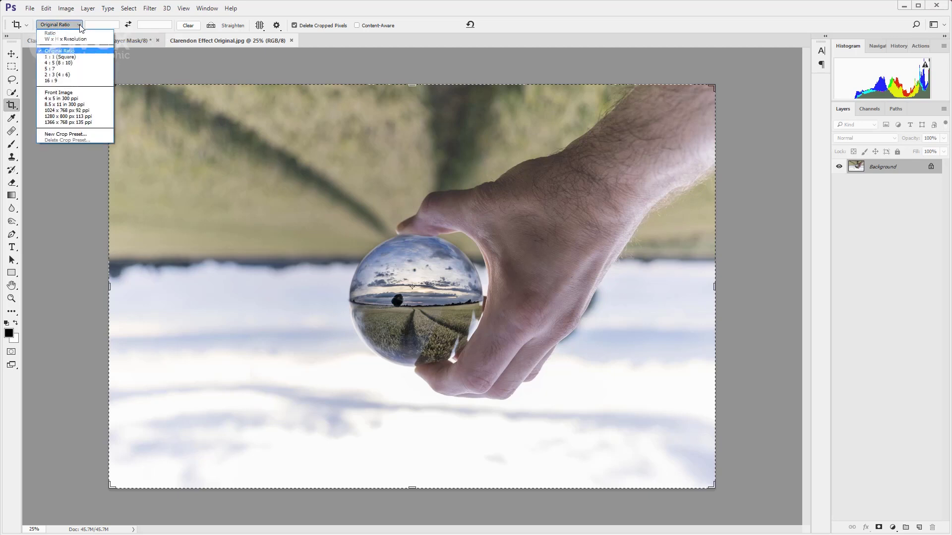
left_click(79, 54)
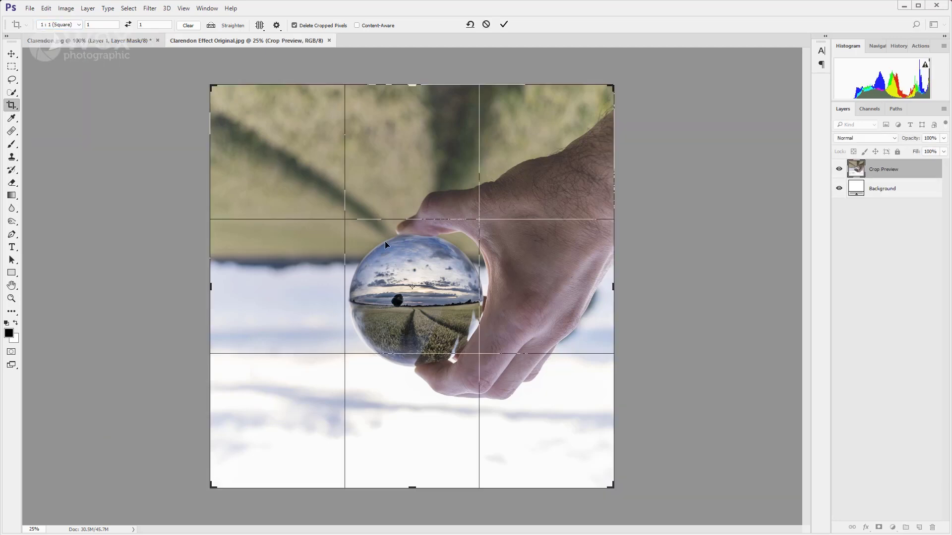
mouse_move(516, 421)
left_mouse_down()
mouse_move(567, 426)
mouse_move(501, 417)
mouse_move(397, 421)
mouse_move(534, 416)
mouse_move(490, 417)
mouse_move(505, 427)
mouse_move(527, 415)
left_mouse_up()
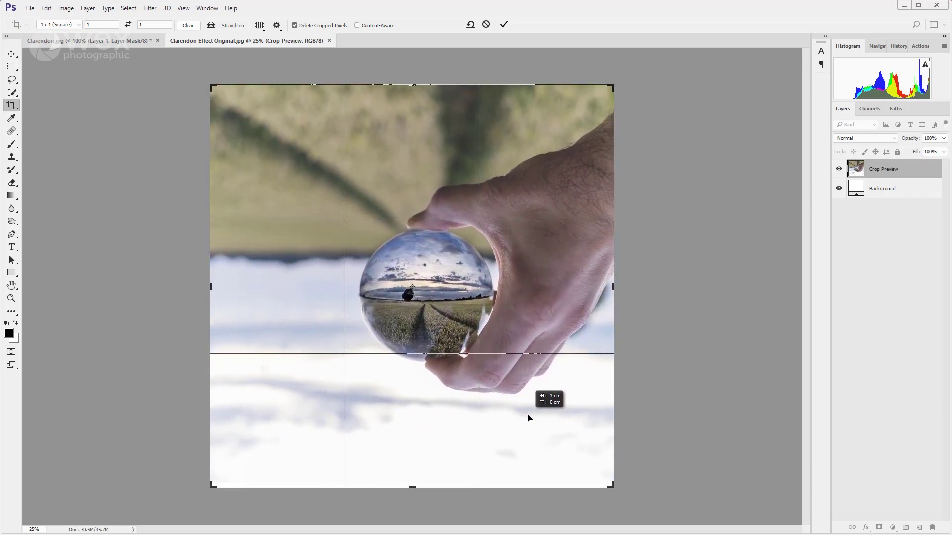
left_click_drag(612, 487, 584, 453)
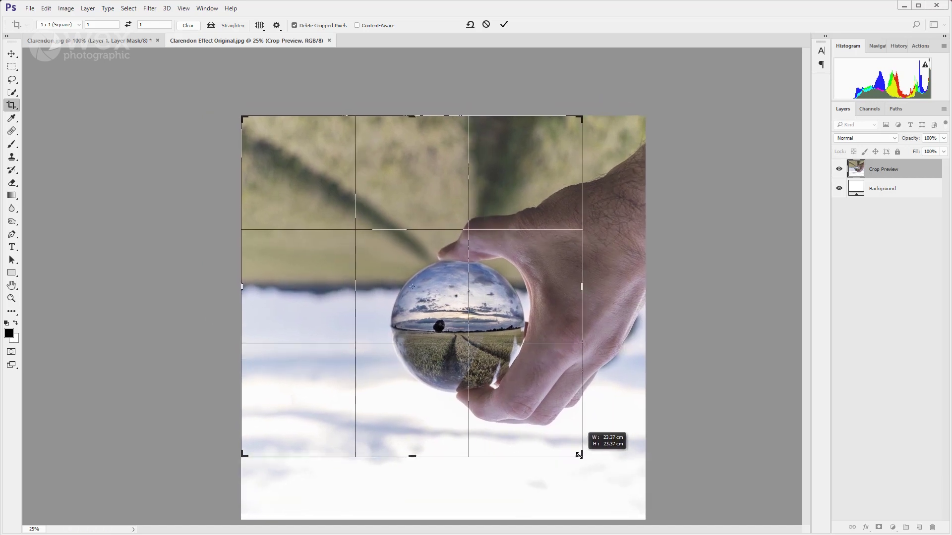
left_click_drag(521, 395, 465, 355)
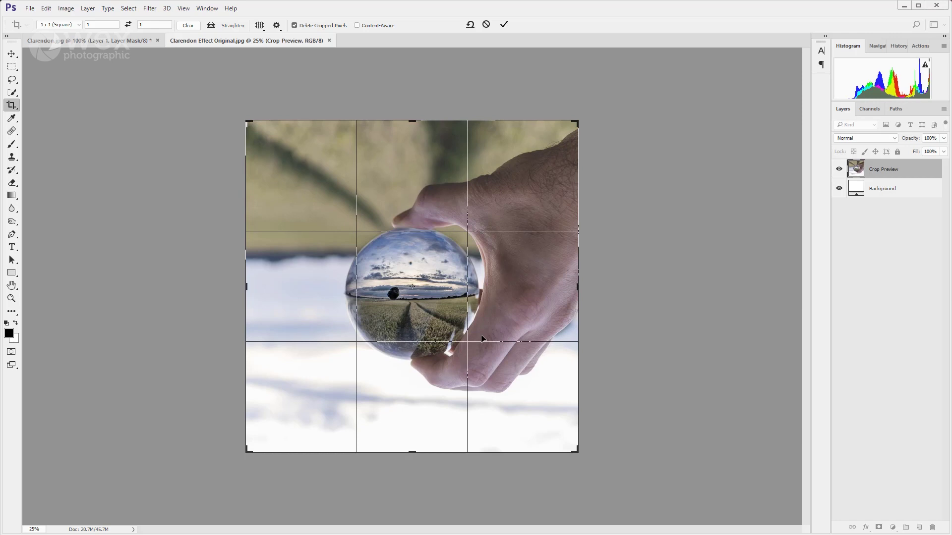
left_click(503, 24)
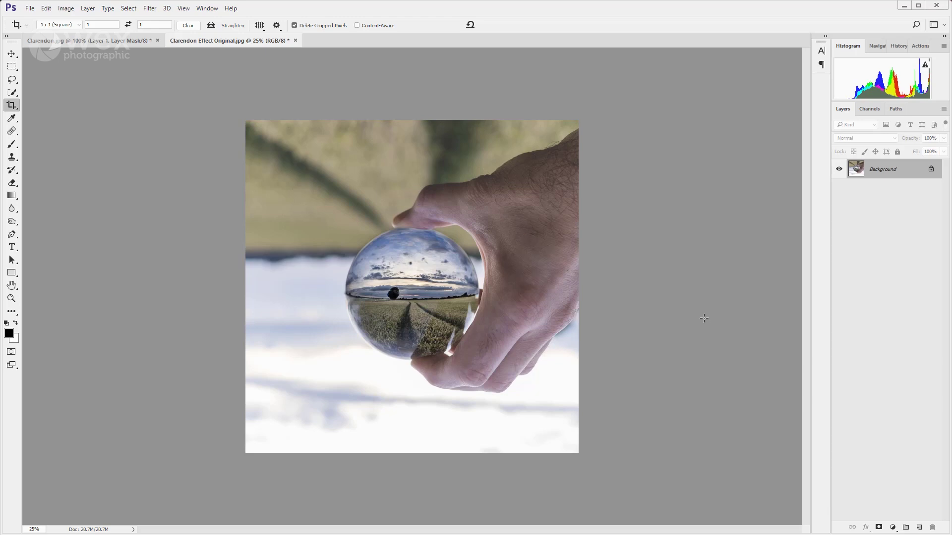
- Add a Vibrance adjustment layer above the Background and set its saturation to +25
left_click(893, 528)
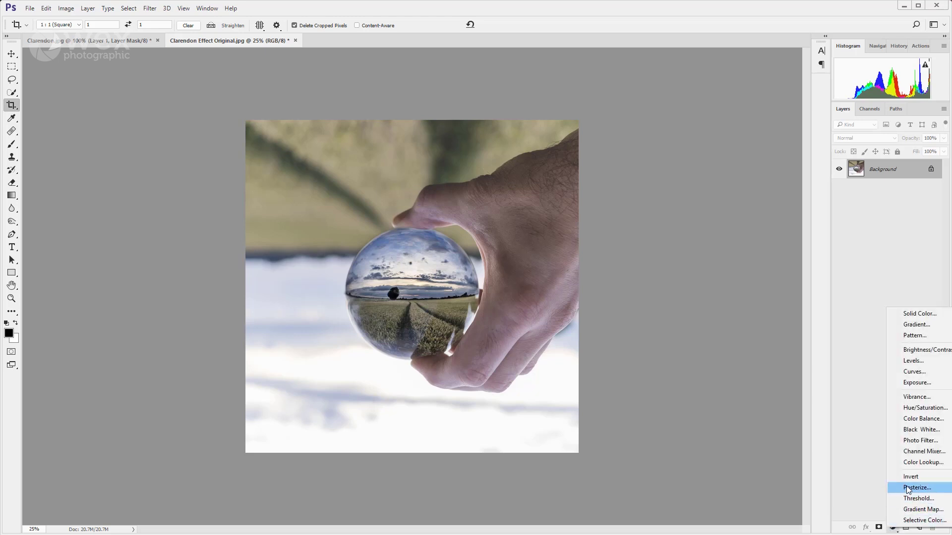
left_click(925, 399)
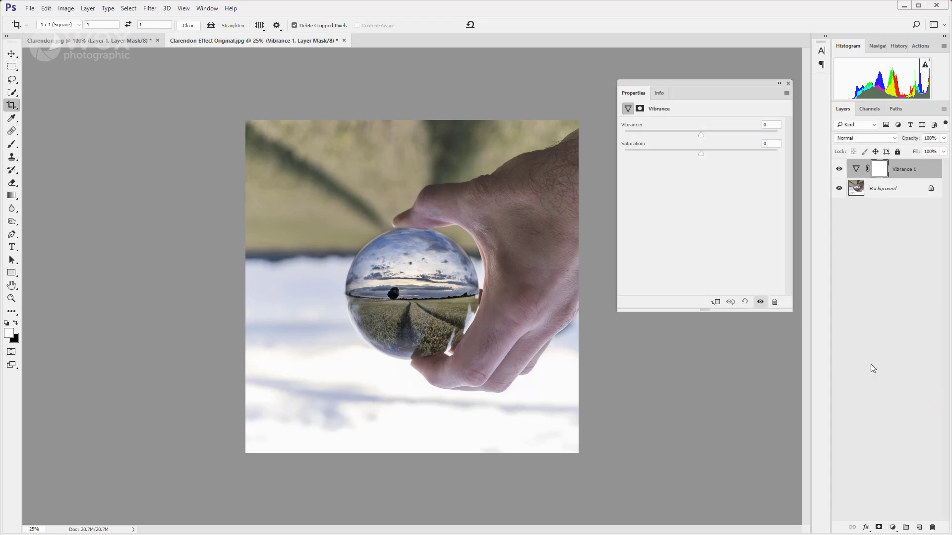
left_click_drag(703, 154, 721, 158)
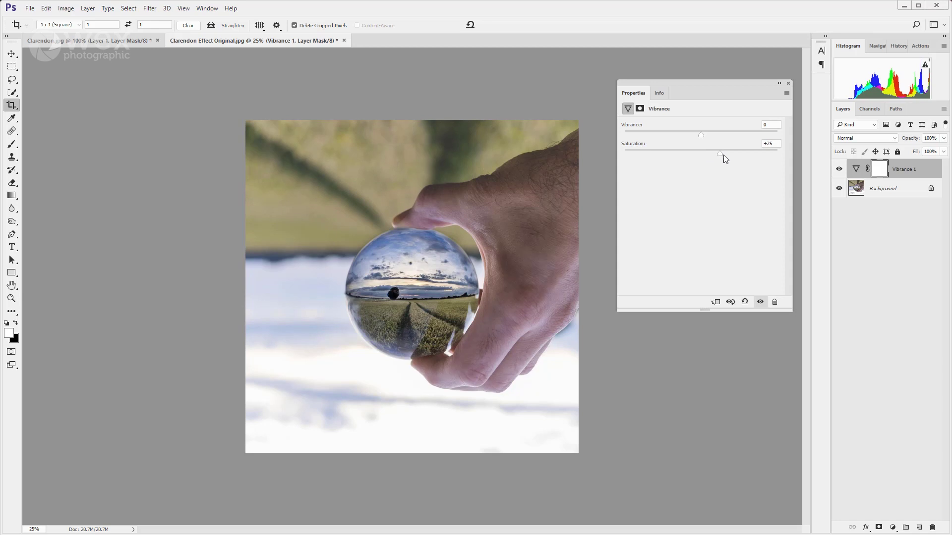
left_click(789, 84)
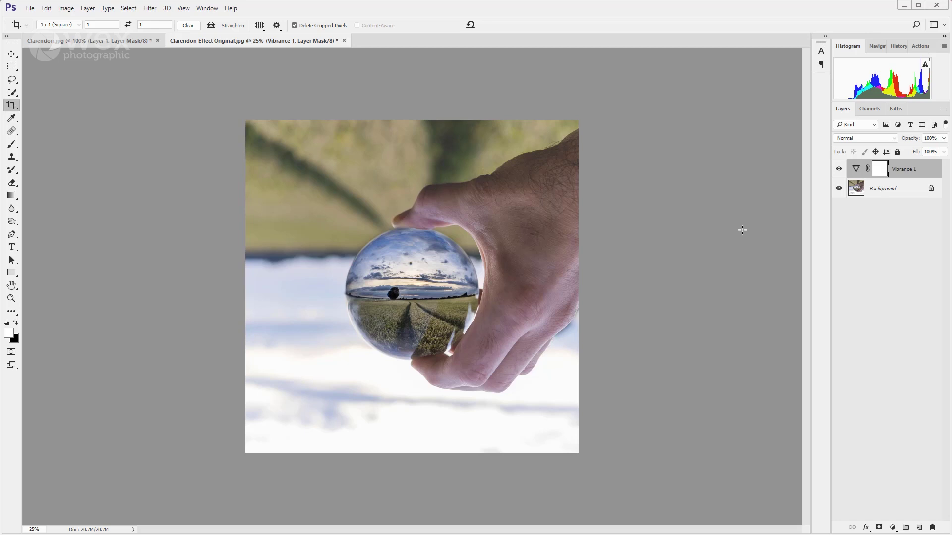
- Add a Levels adjustment layer with RGB input levels of 50 for shadows, 1.75 for midtones and 240 for highlights
left_click(893, 528)
left_click(924, 362)
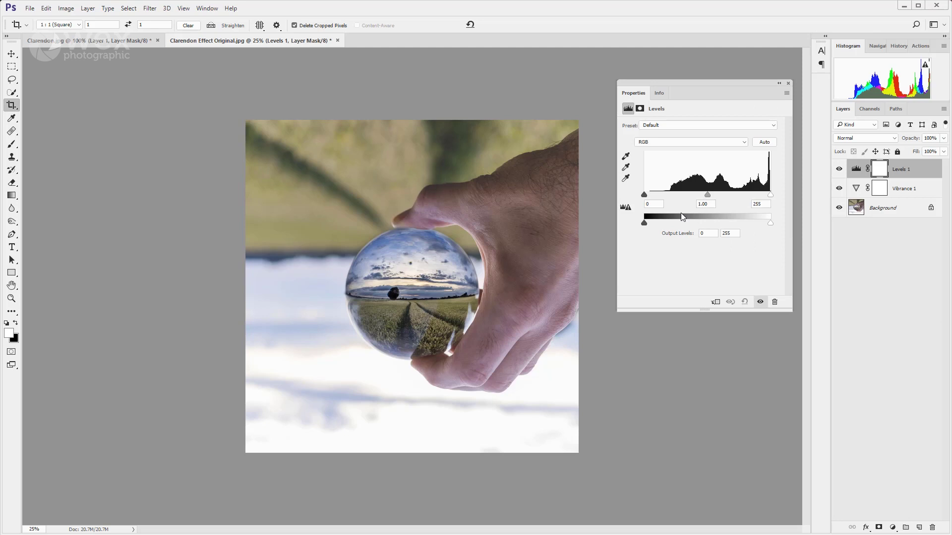
left_click_drag(643, 197, 670, 198)
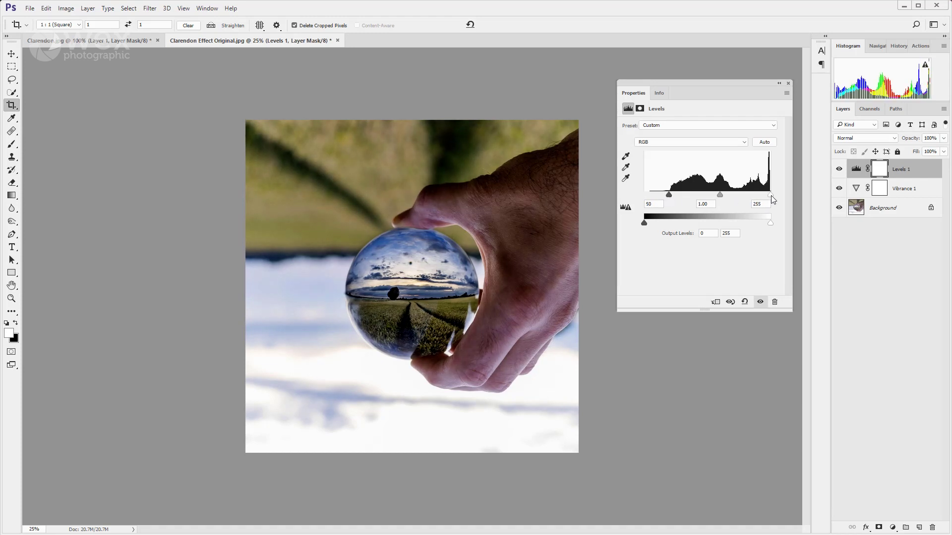
left_click_drag(772, 196, 767, 196)
left_click_drag(764, 194, 762, 195)
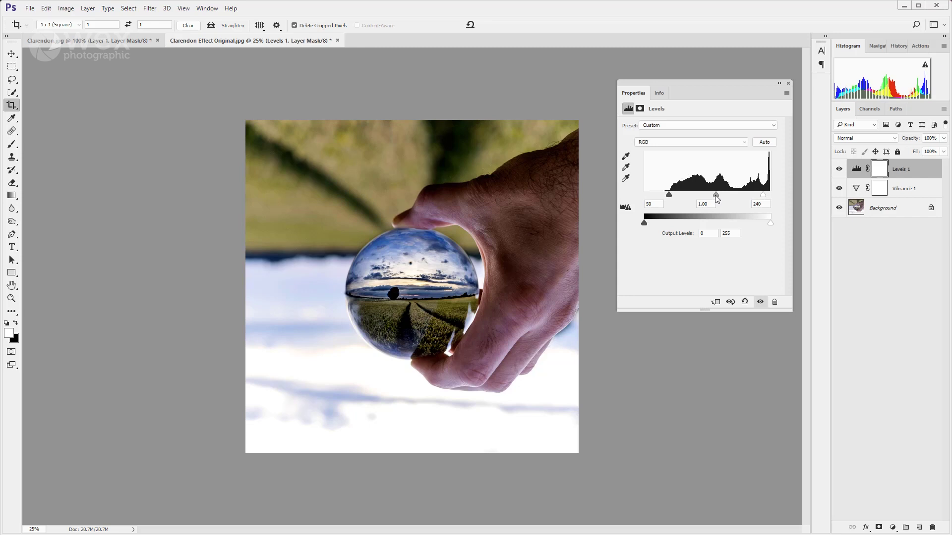
left_click_drag(715, 199, 699, 198)
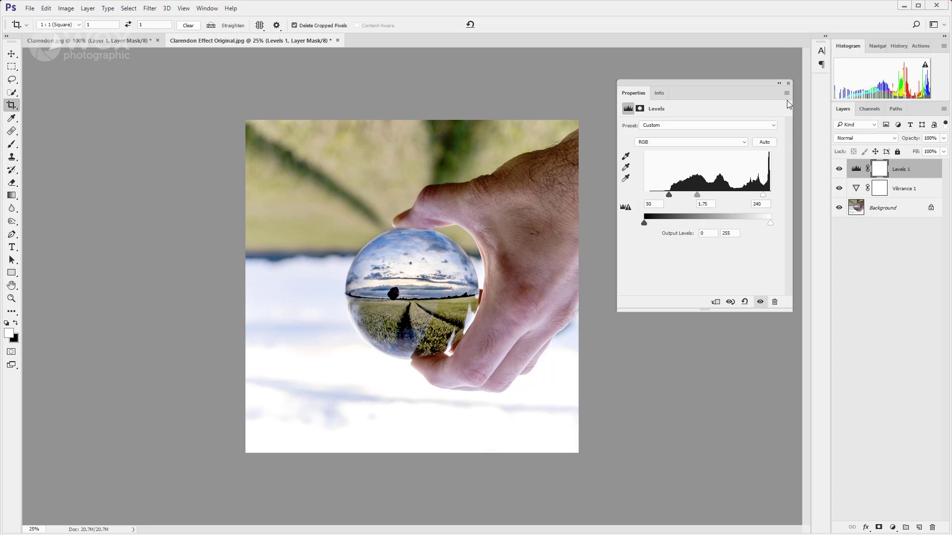
left_click(787, 84)
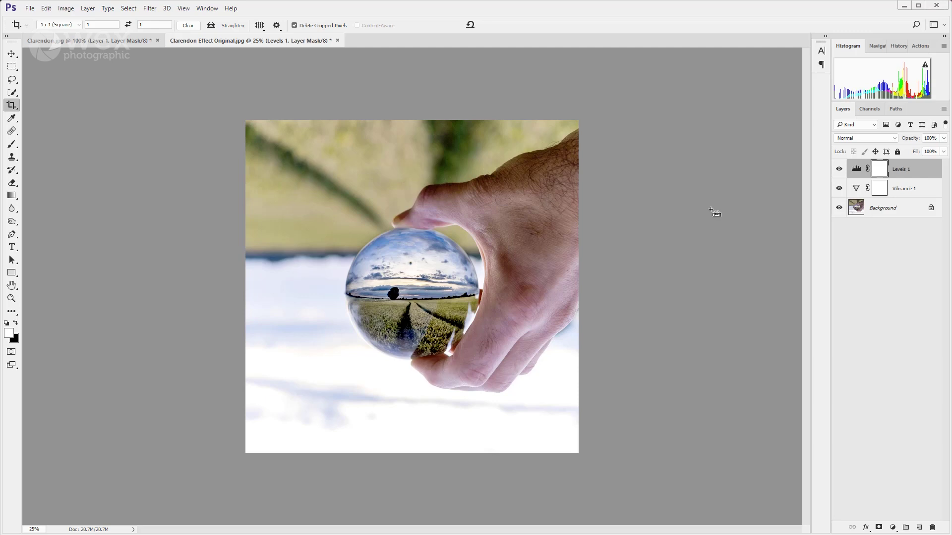
- Add a Color Balance adjustment layer and set its shadows to Cyan-Red -41, Magenta-Green -10 and Yellow-Blue +5
key("ctrl+0")
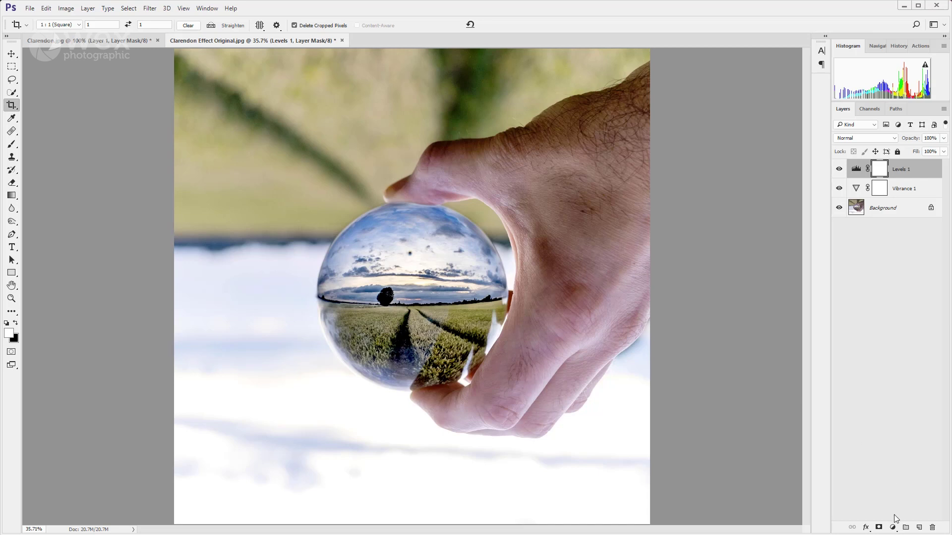
left_click(893, 527)
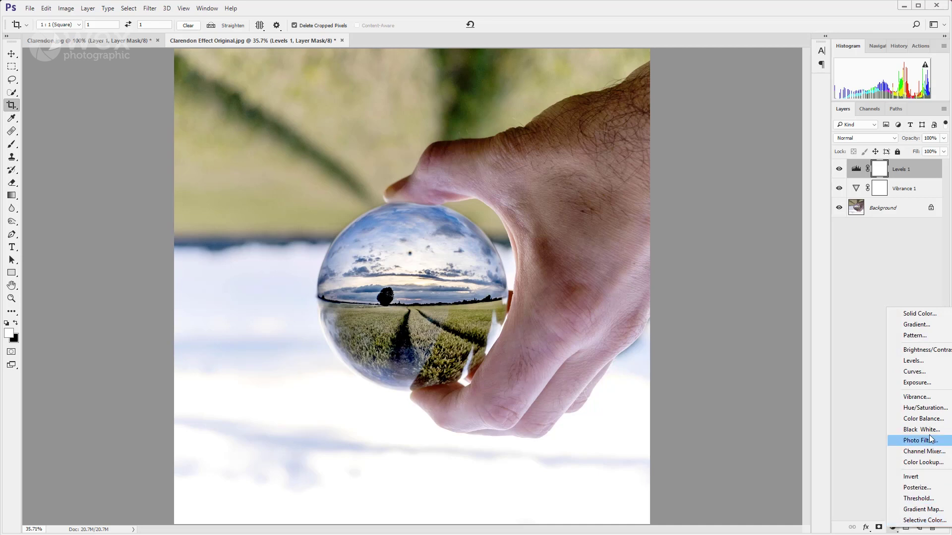
left_click(923, 419)
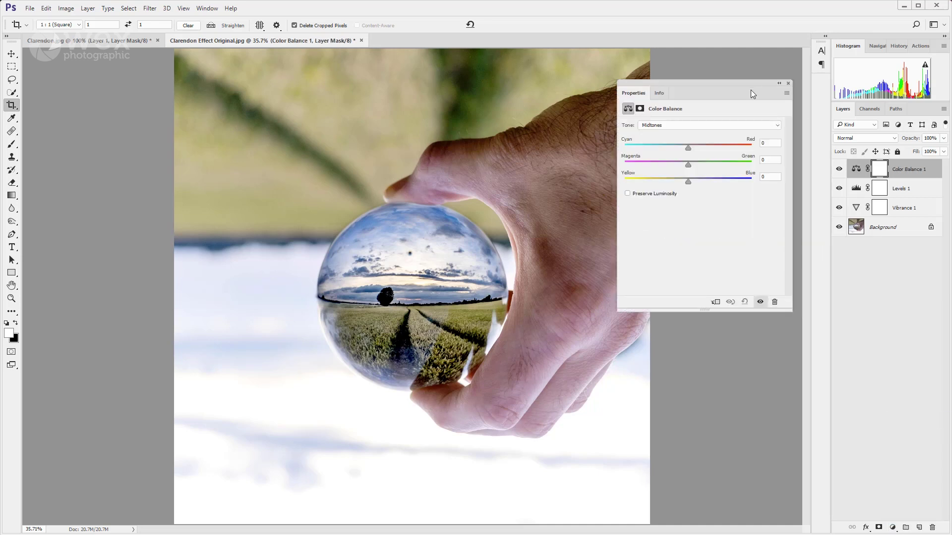
left_click_drag(742, 83, 777, 81)
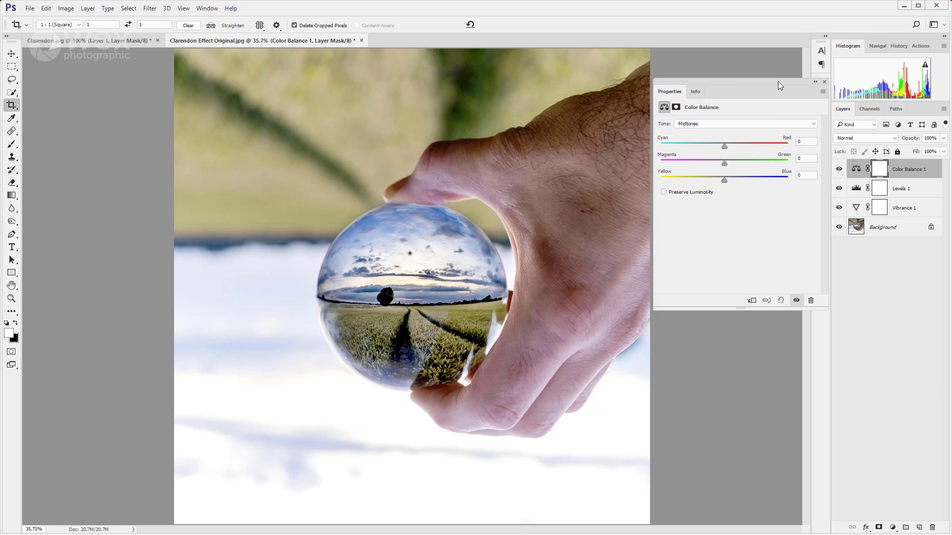
left_click(700, 123)
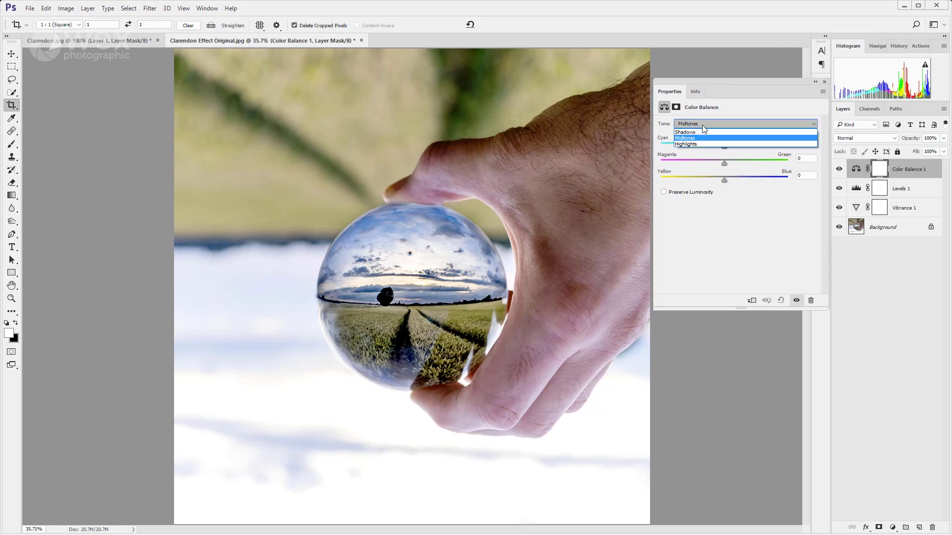
left_click(702, 125)
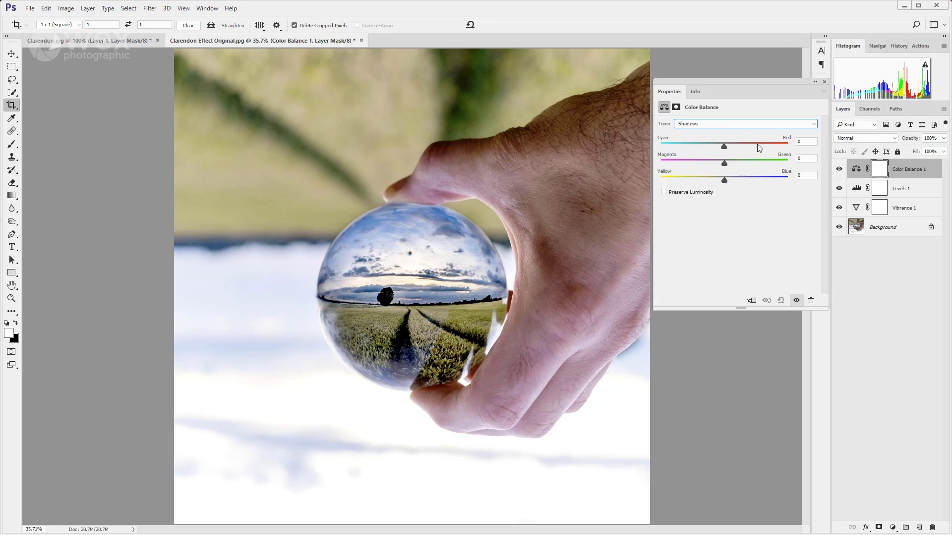
left_click_drag(724, 146, 700, 148)
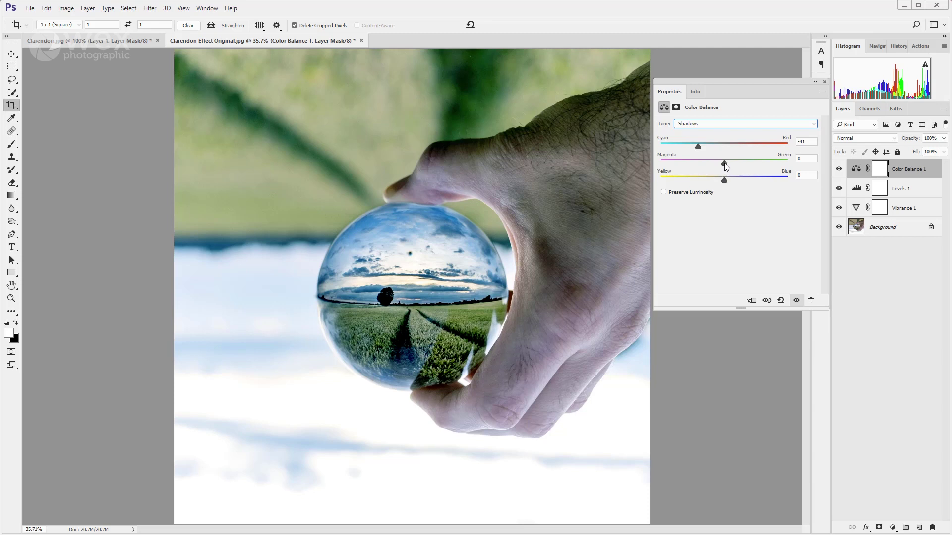
left_click_drag(725, 164, 718, 163)
left_click_drag(724, 181, 728, 184)
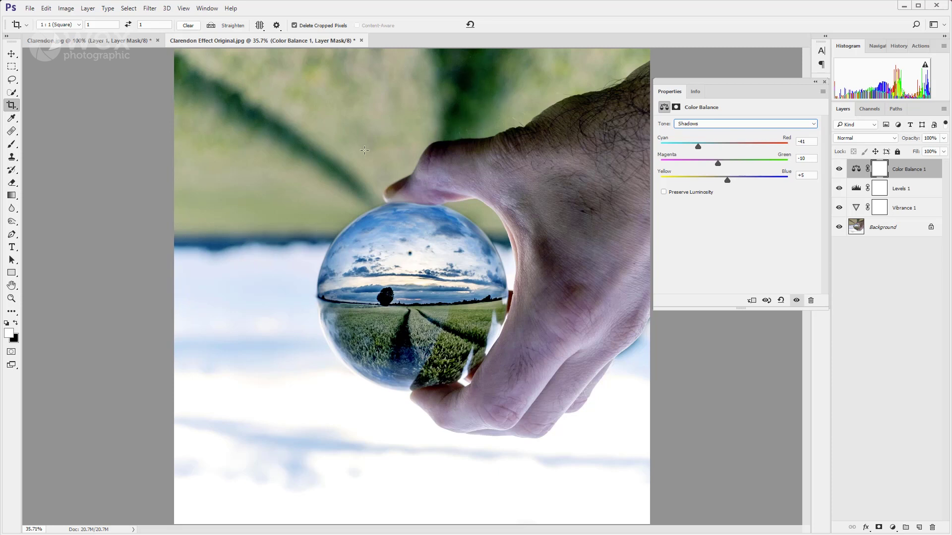
- Set the Color Balance midtones to Cyan-Red +36, Magenta-Green +5 and Yellow-Blue -10
left_click(752, 129)
left_click(750, 142)
left_click_drag(724, 147, 728, 148)
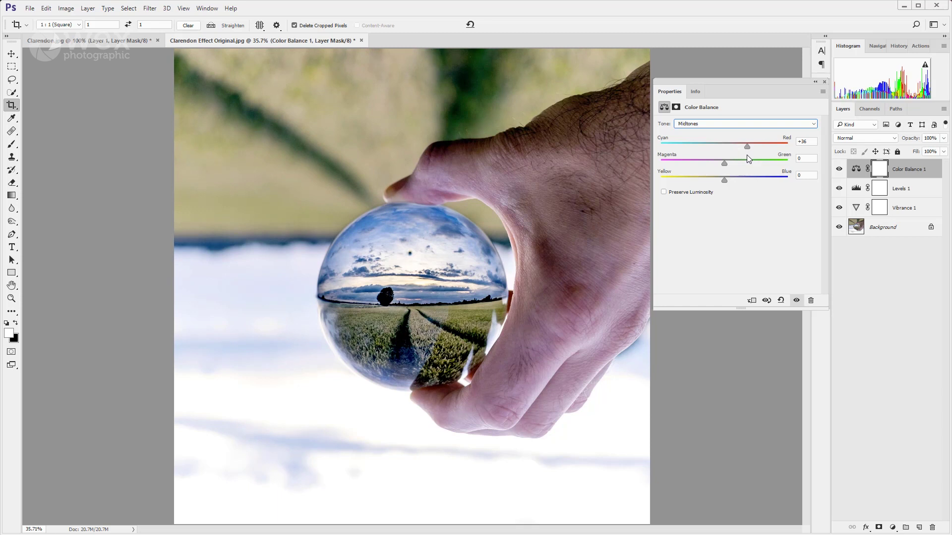
left_click_drag(724, 163, 726, 164)
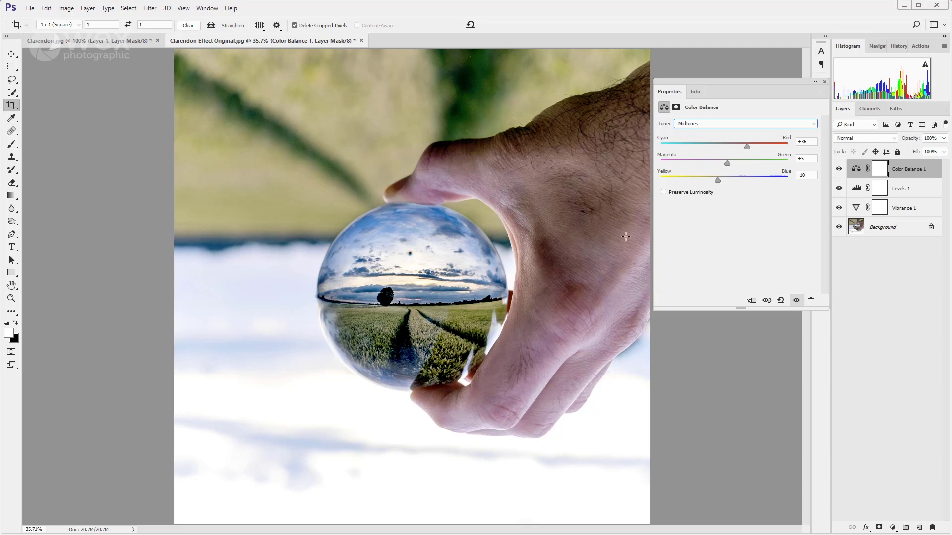
- Set the Color Balance highlights to Cyan-Red -30, Magenta-Green +4 and Yellow-Blue +10, and compare the image with and without the adjustment
left_click(796, 124)
left_click(792, 145)
left_click_drag(707, 151, 728, 168)
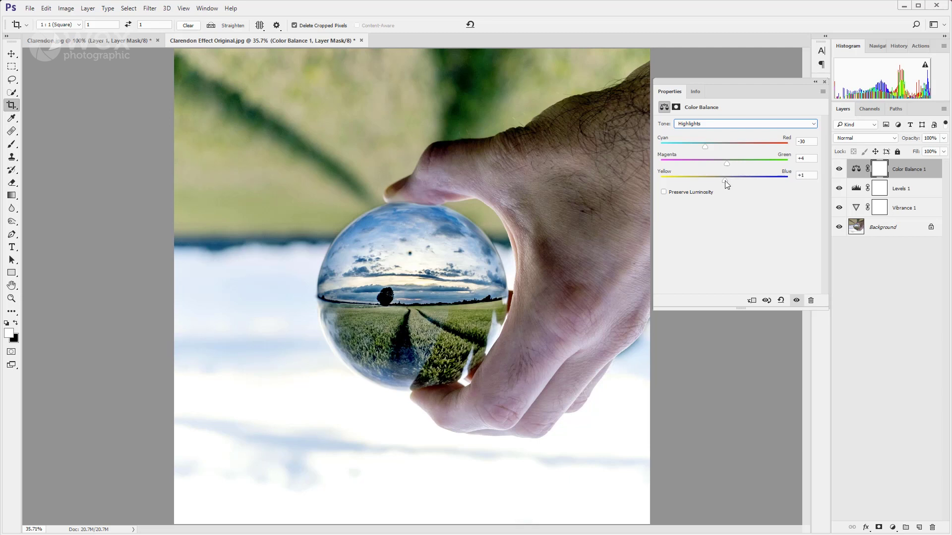
left_click_drag(725, 181, 727, 181)
left_click(796, 301)
left_click(797, 301)
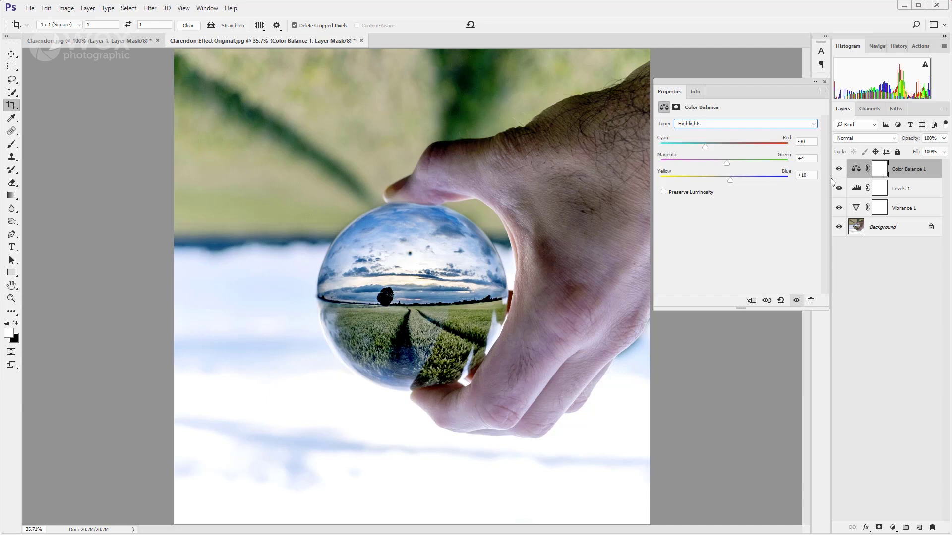
left_click(824, 82)
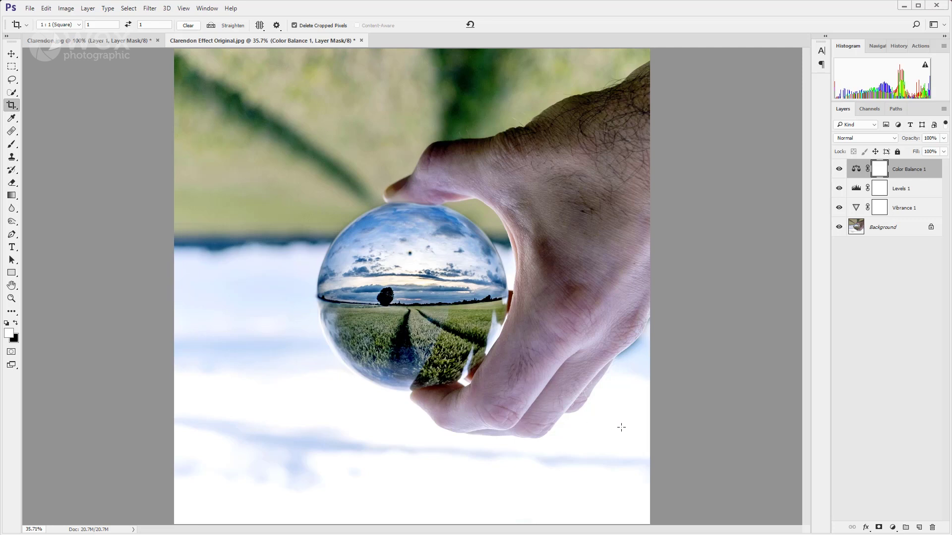
- Add a Curves adjustment layer above the Color Balance layer and switch the curve to the Red channel
left_click(893, 528)
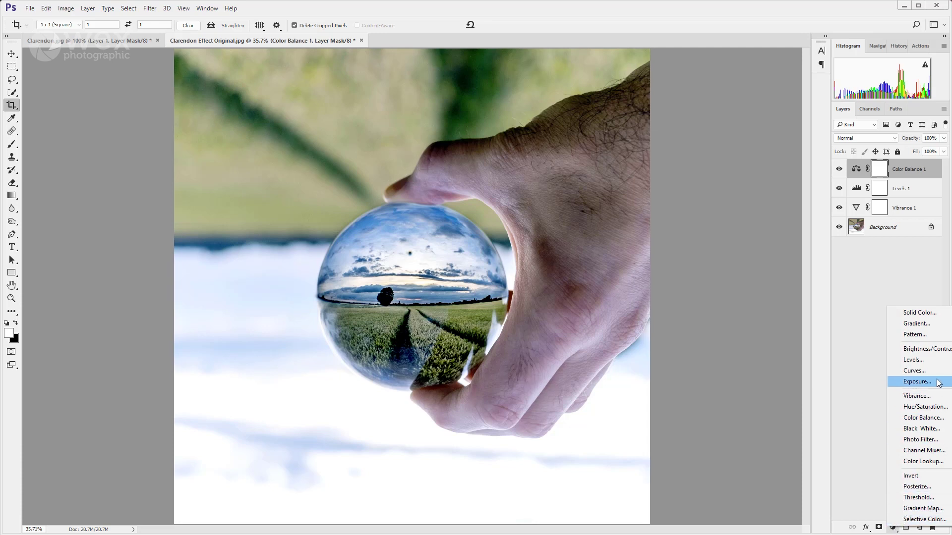
left_click(922, 372)
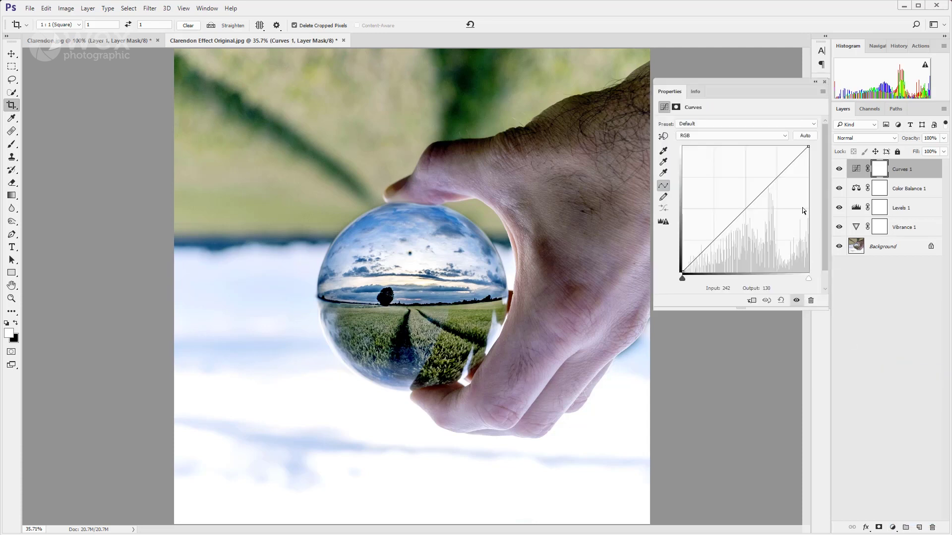
left_click(694, 136)
left_click(694, 149)
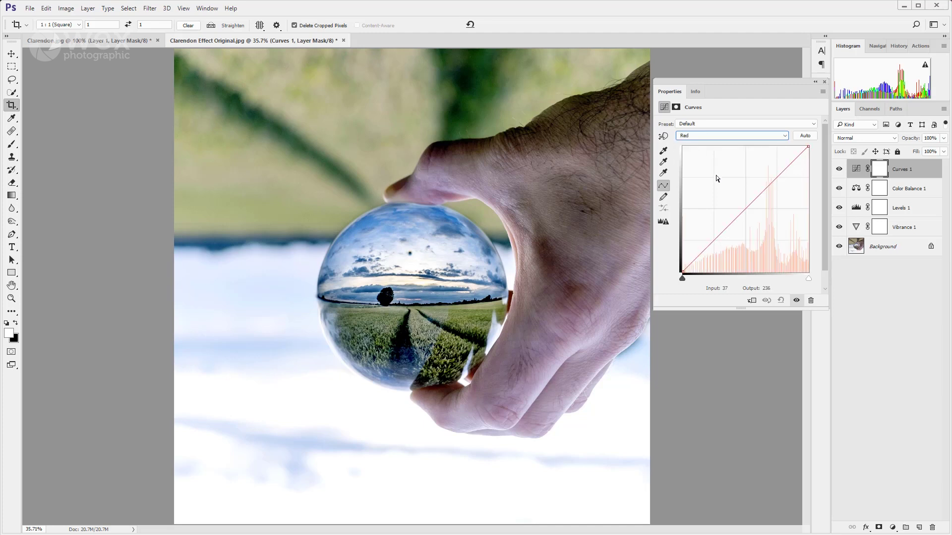
- Anchor the red curve along its diagonal with points at inputs 62, 128 and 190, plus one more in the upper highlights
left_click_drag(745, 209, 733, 200)
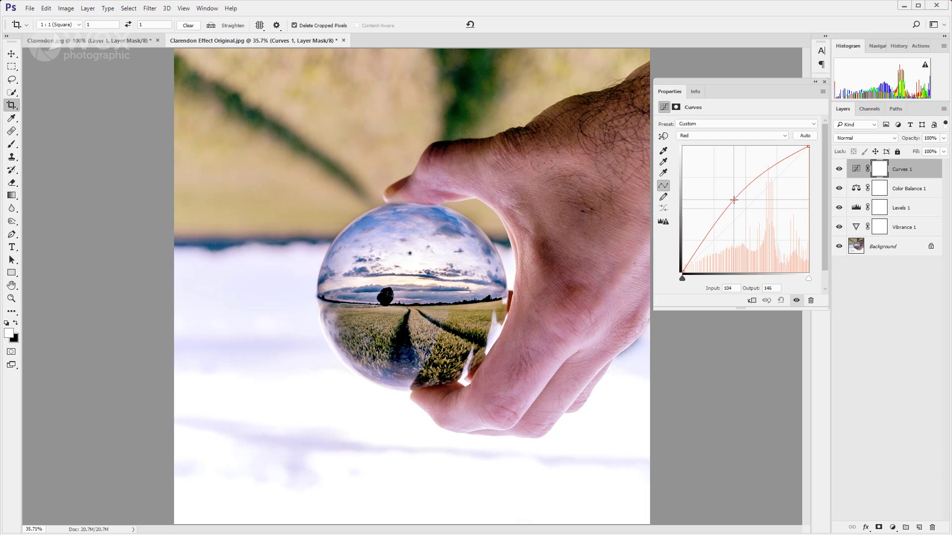
left_click_drag(734, 200, 818, 154)
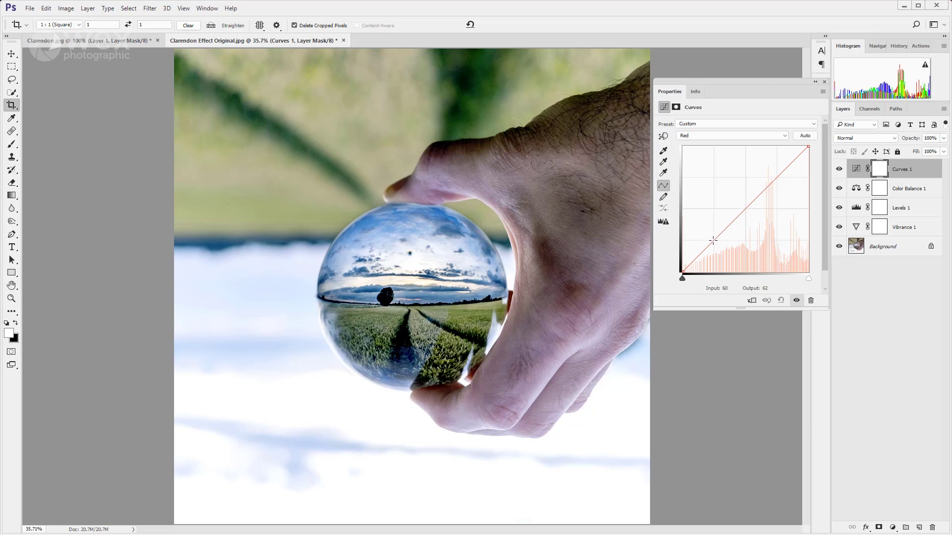
left_click(713, 240)
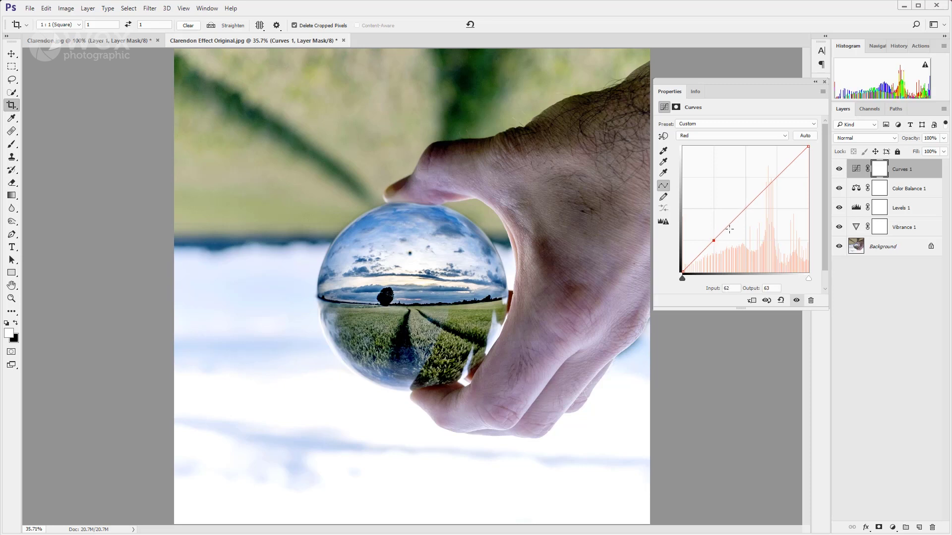
left_click(745, 208)
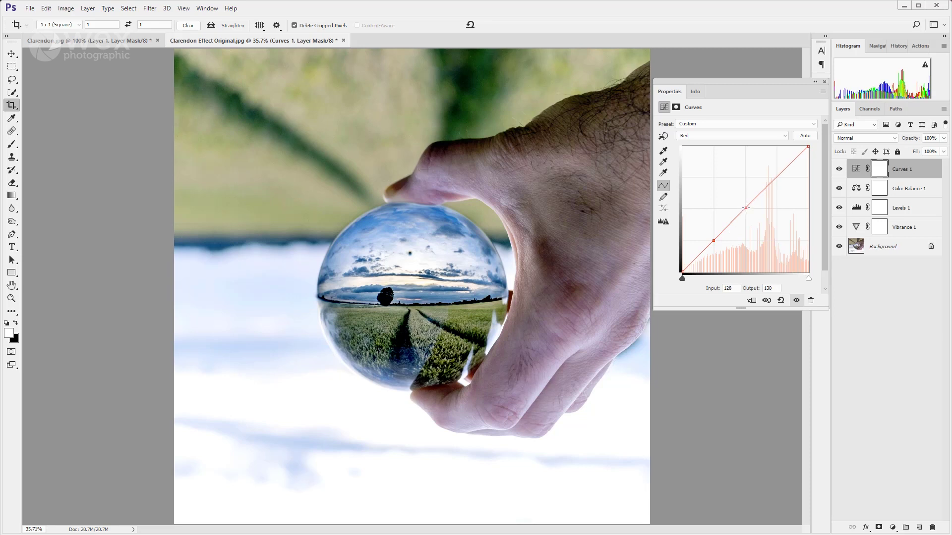
left_click(776, 177)
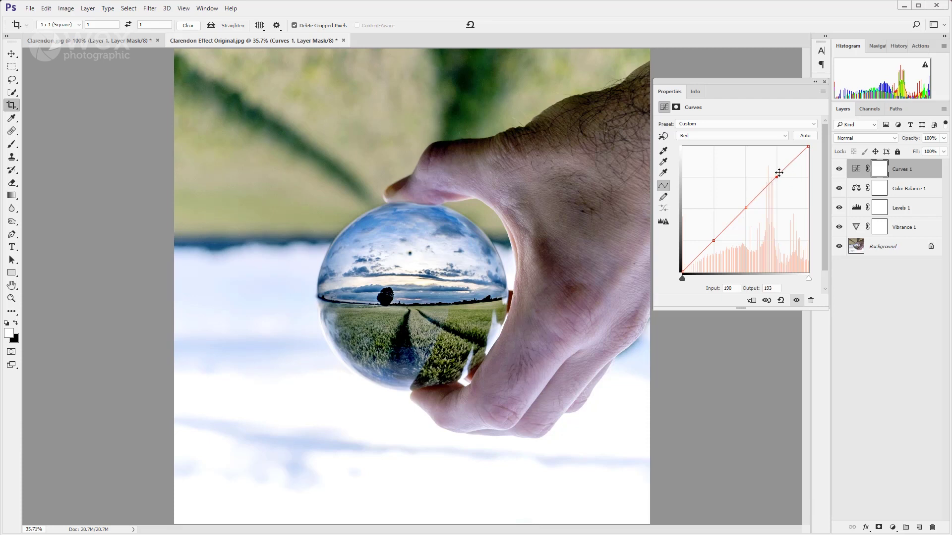
left_click(791, 162)
left_click(792, 161)
left_click_drag(764, 194, 764, 197)
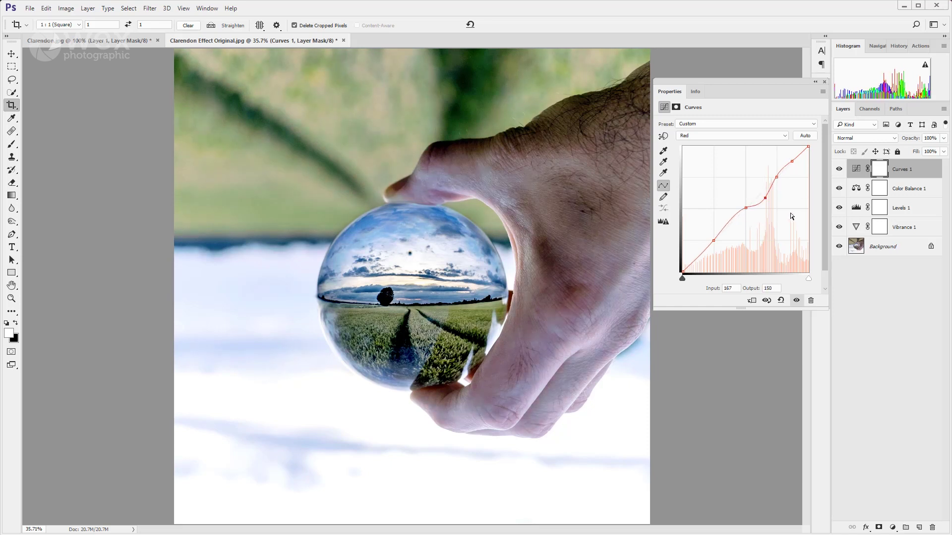
left_click_drag(765, 199, 754, 118)
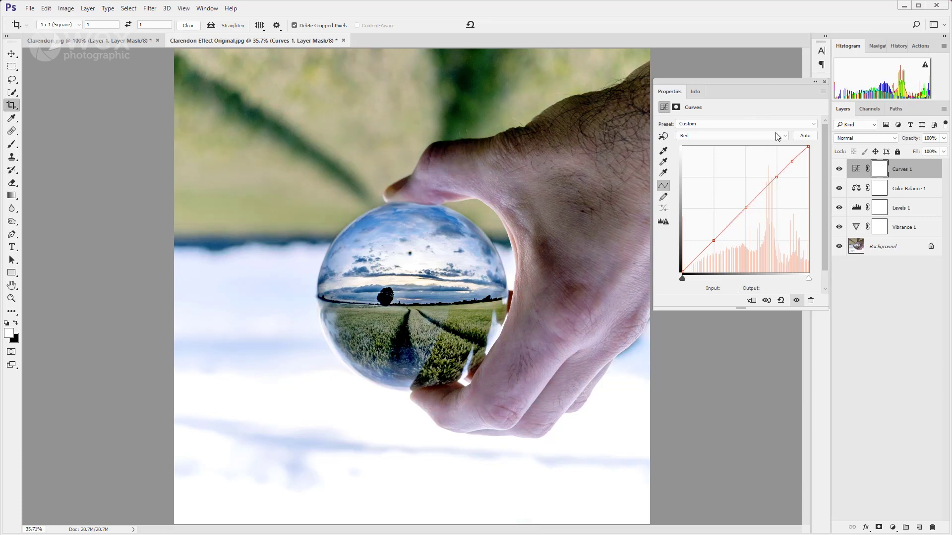
- Lower the red curve's white endpoint to output 226 and move the upper highlight point to input 225, output 223
left_click(809, 147)
left_click_drag(809, 147, 811, 150)
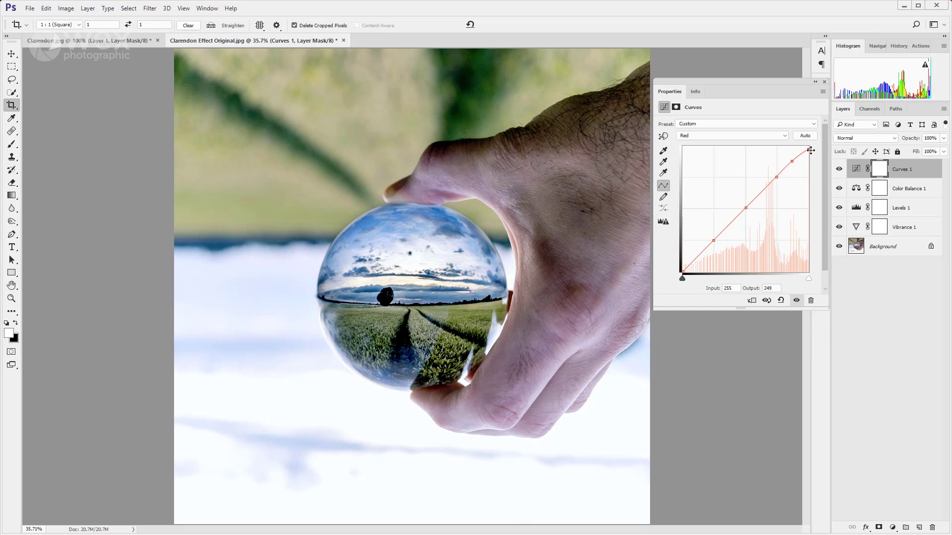
left_click_drag(810, 150, 810, 161)
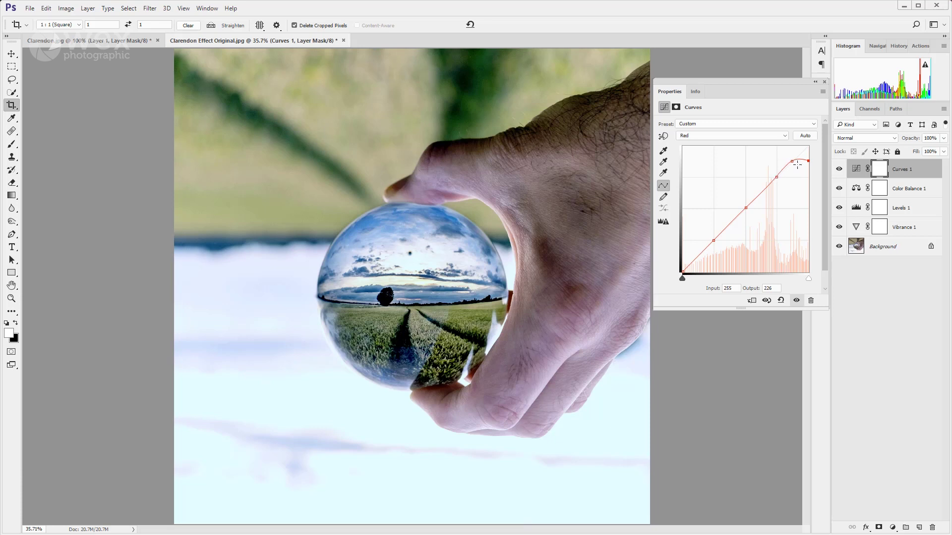
left_click(792, 161)
left_click_drag(792, 161, 794, 164)
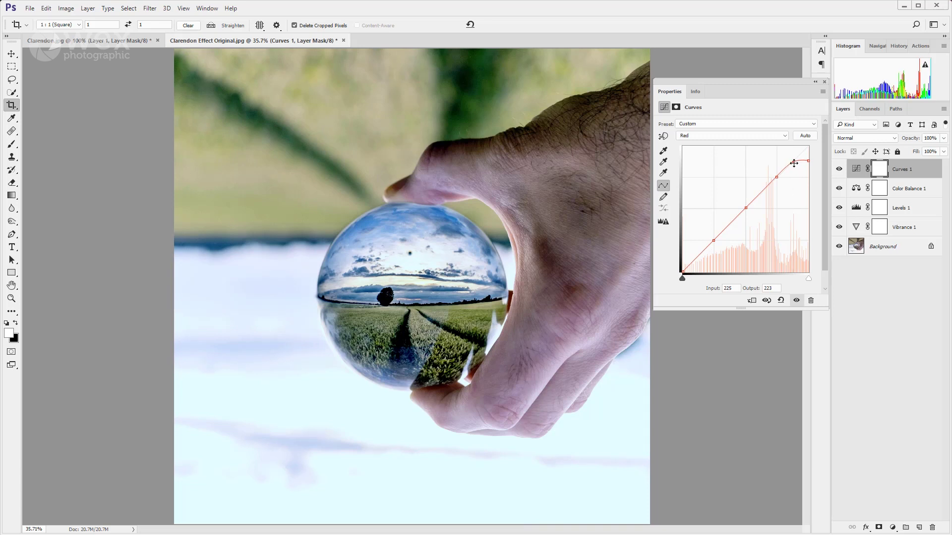
left_click(776, 177)
- Close the curve settings and compare the edited photo with the reference image Clarendon.jpg
left_click(825, 82)
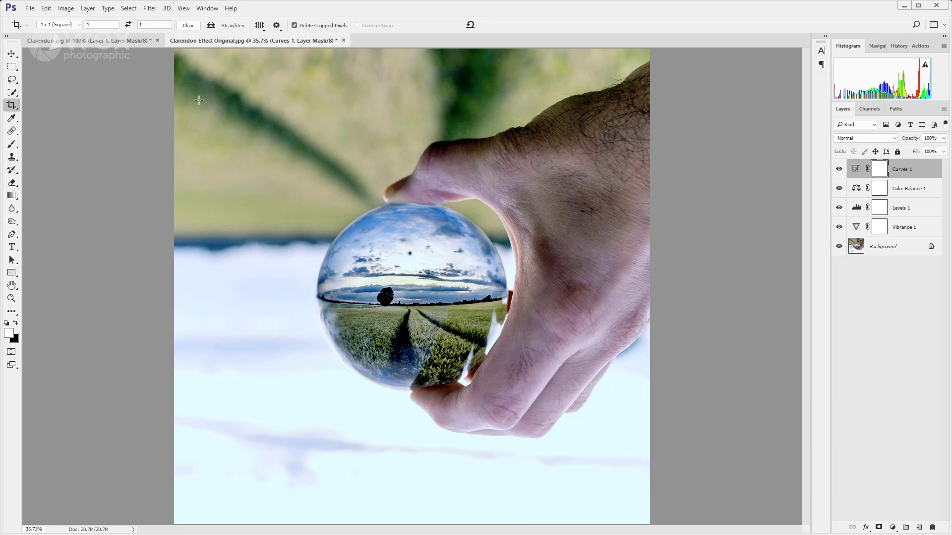
left_click(114, 41)
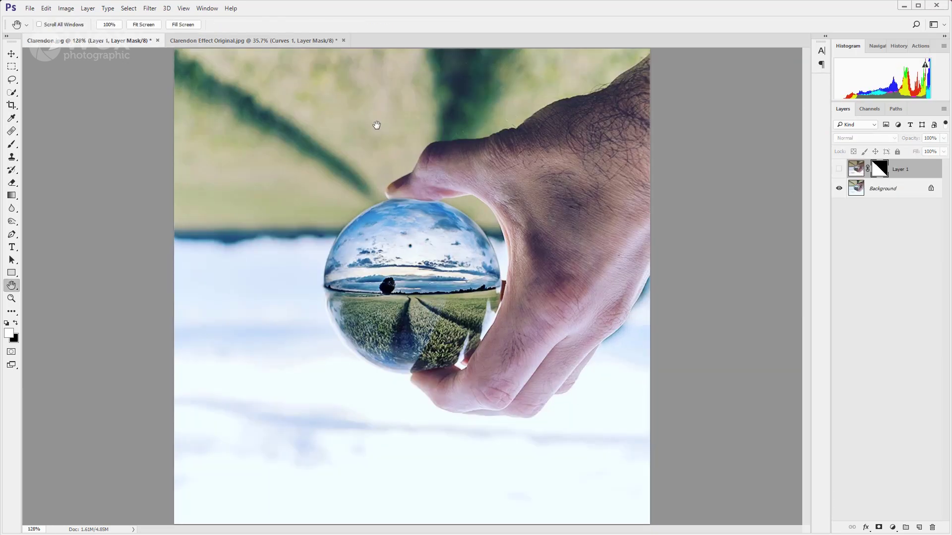
left_click(272, 42)
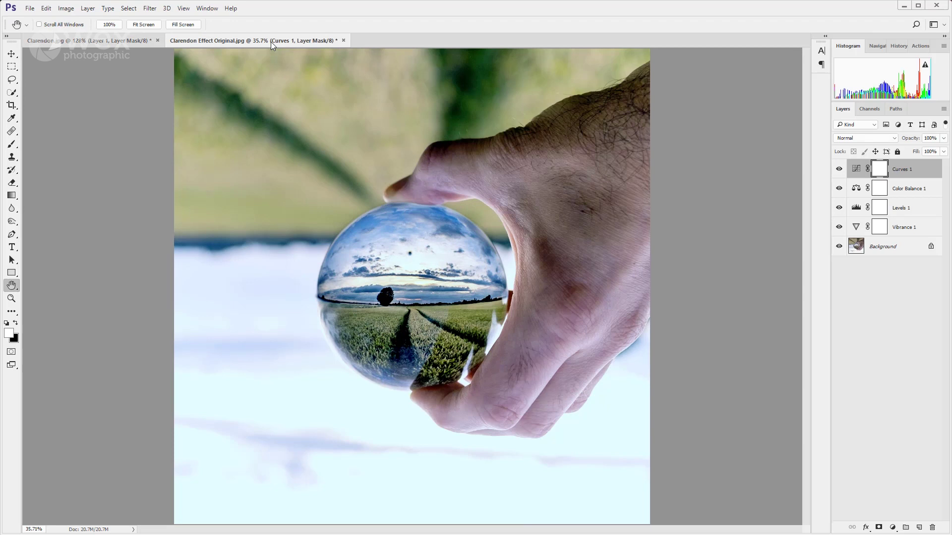